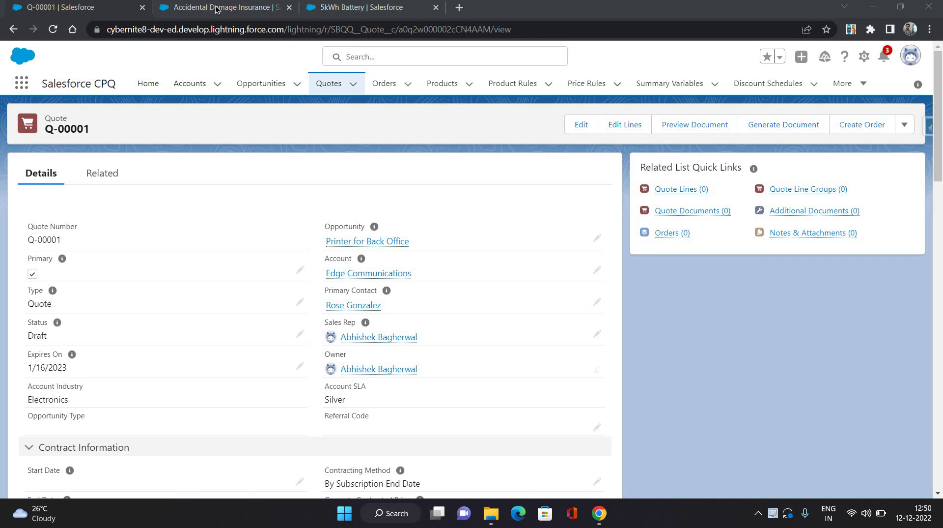
Open the Accidental Damage Insurance product for editing and scroll to its subscription fields.
key(ctrl+Tab)
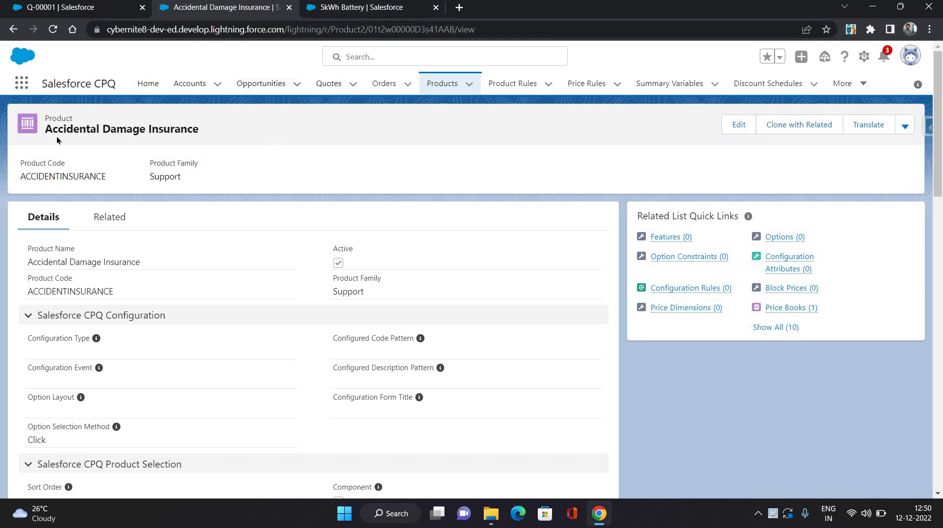
drag(44, 128, 279, 148)
click(280, 149)
click(730, 125)
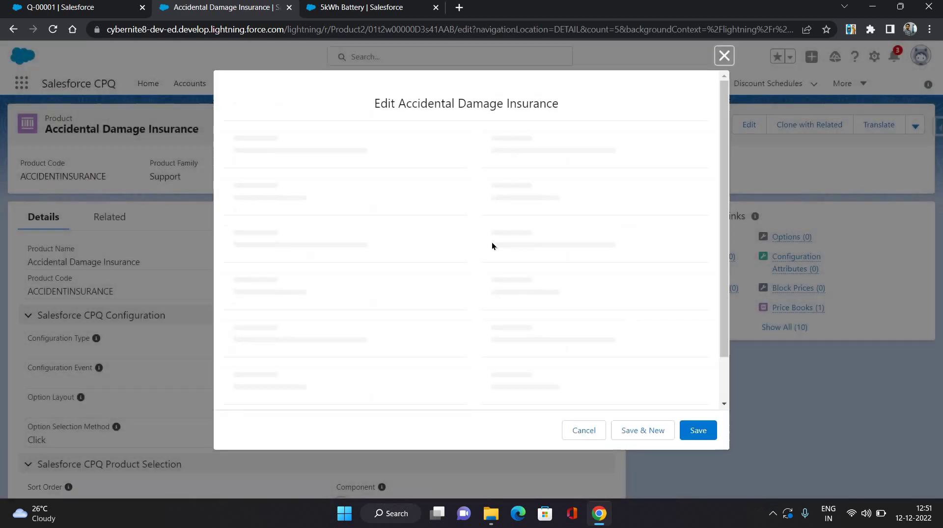
scroll(448, 243, down, 4)
scroll(447, 243, down, 3)
scroll(437, 240, down, 1)
scroll(344, 231, down, 2)
scroll(319, 240, down, 1)
Set Subscription Pricing to Fixed Price and Subscription Term to 12, then save the product.
click(314, 225)
click(344, 270)
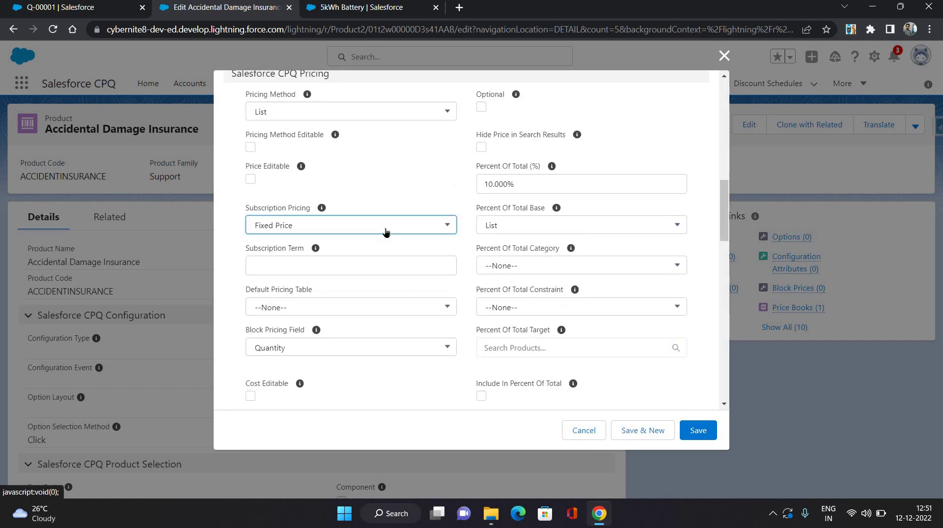
click(315, 261)
text(12)
click(692, 432)
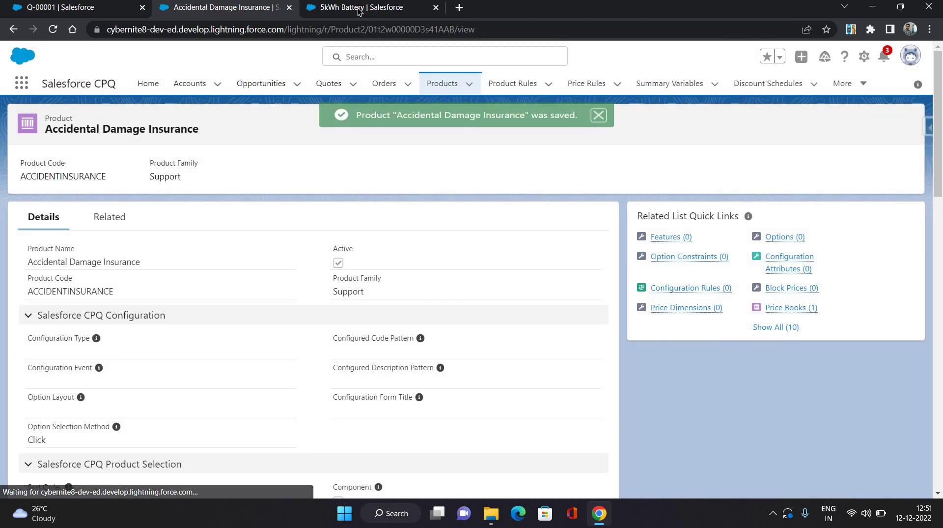
Add 5KWHBATTERY and ACCIDENTINSURANCE as lines on quote Q-00001, totalling $3,200.00.
key(ctrl+Tab)
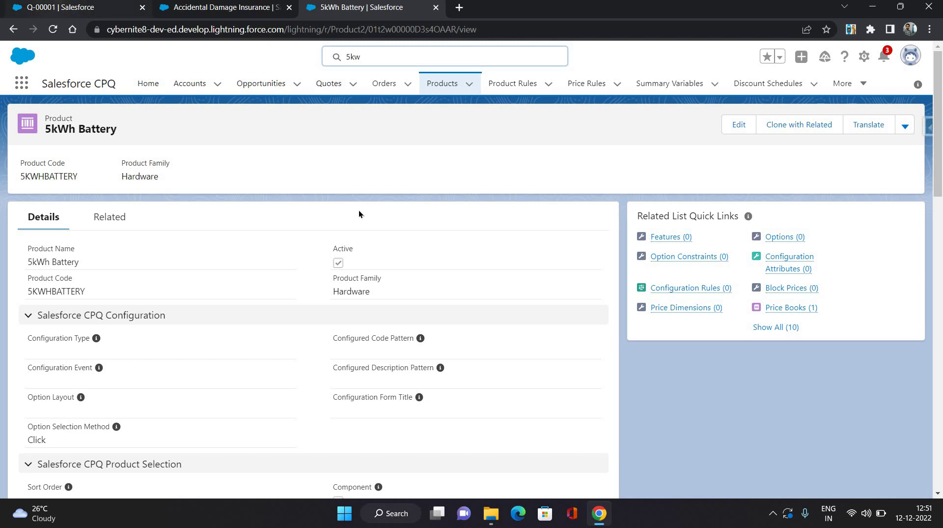
key(ctrl+Tab)
click(624, 130)
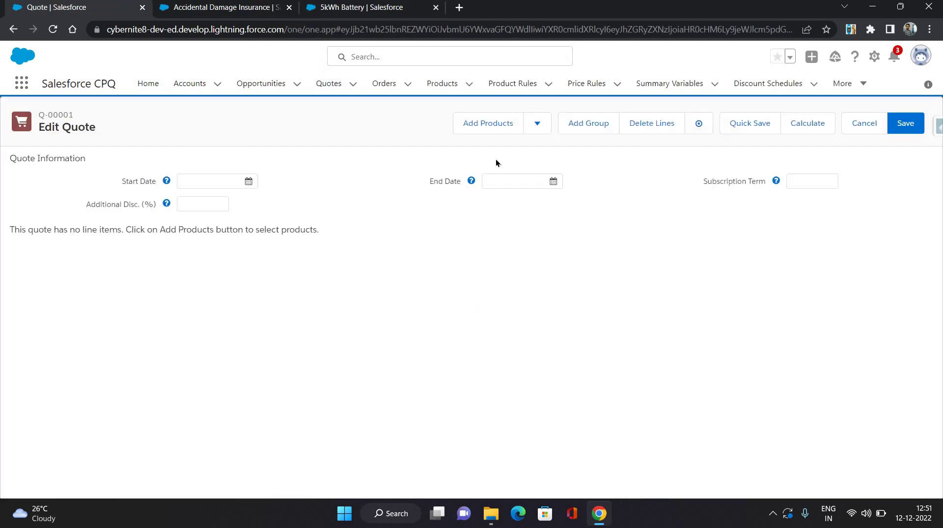
click(489, 122)
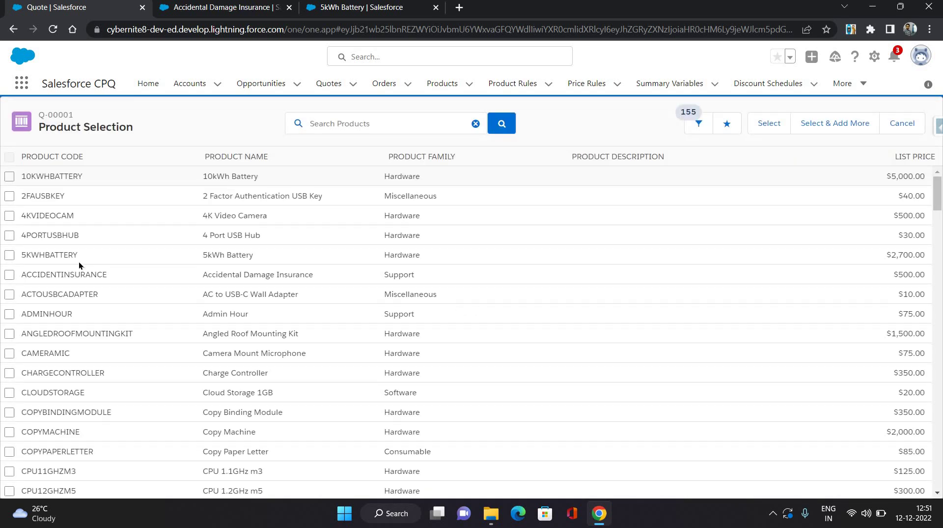
click(51, 259)
click(137, 282)
click(759, 121)
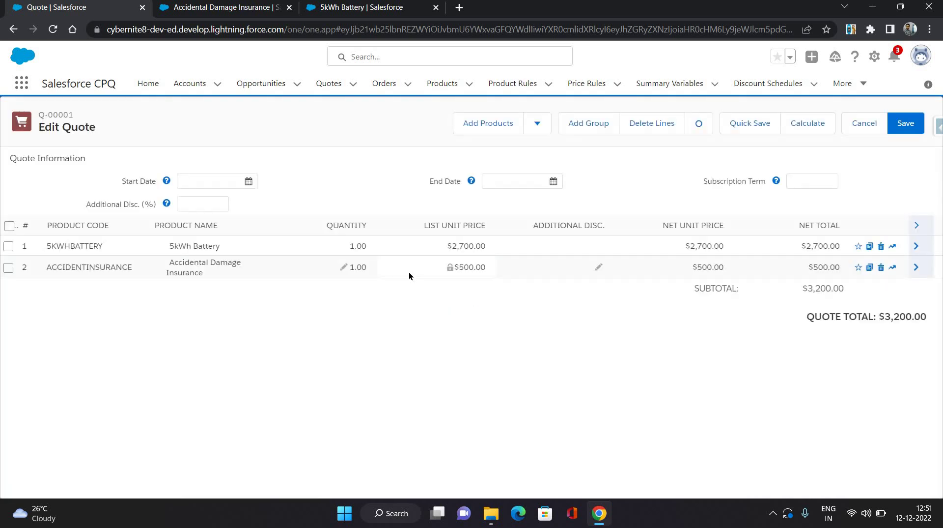
Change the quote's subscription term to 24, recalculate to $3,700.00, and save the lines.
mouse_move(472, 267)
click(811, 181)
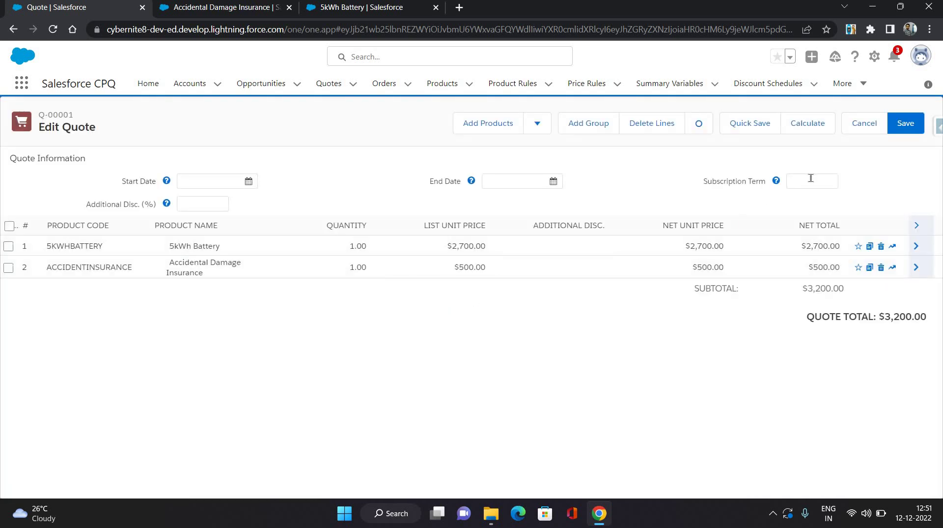
text(4)
click(614, 392)
click(820, 130)
click(901, 129)
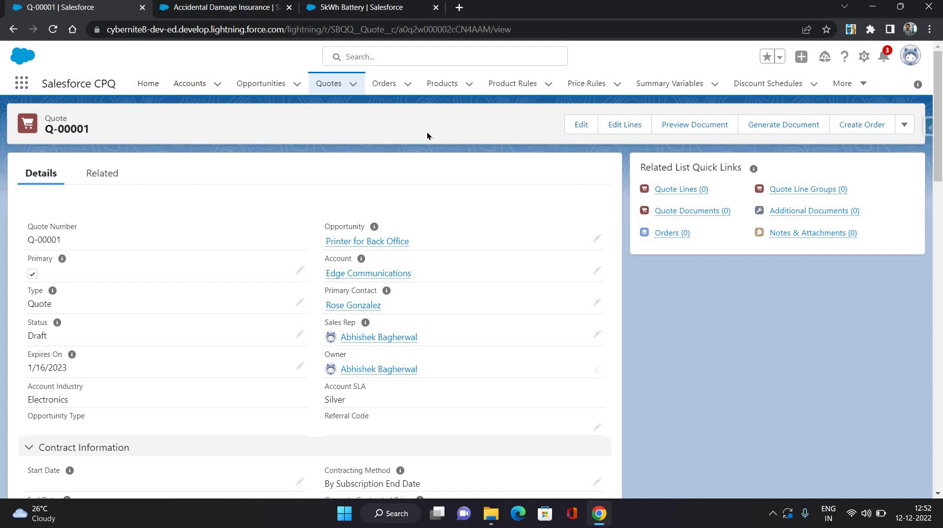
Tick the Ordered checkbox on quote Q-00001 and save it.
scroll(565, 324, down, 5)
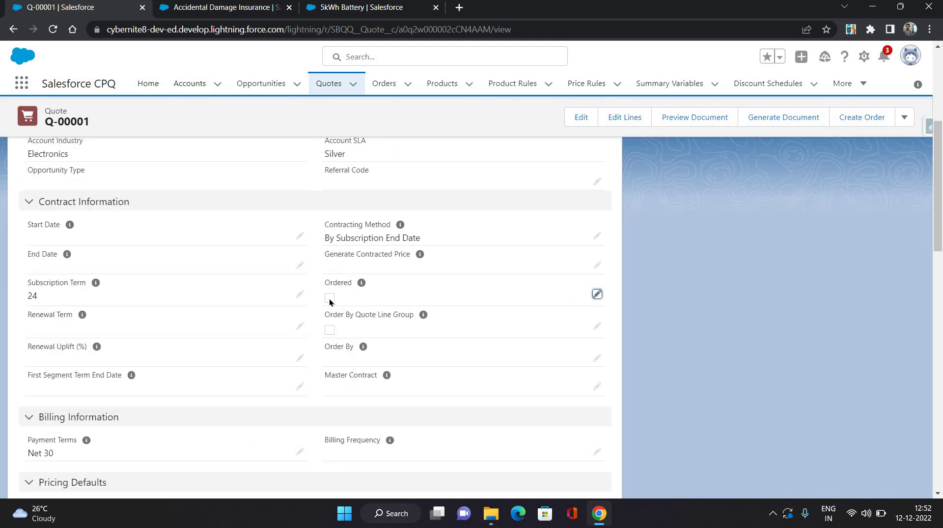
click(329, 298)
click(350, 484)
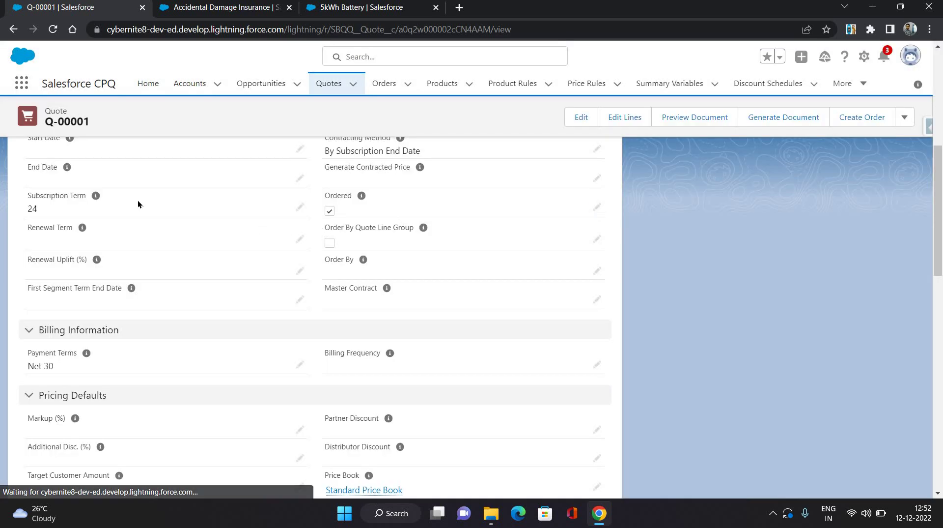
Open draft order 00000130 from the quote's related Orders list.
scroll(95, 206, up, 3)
scroll(95, 202, up, 3)
scroll(243, 167, up, 2)
click(101, 173)
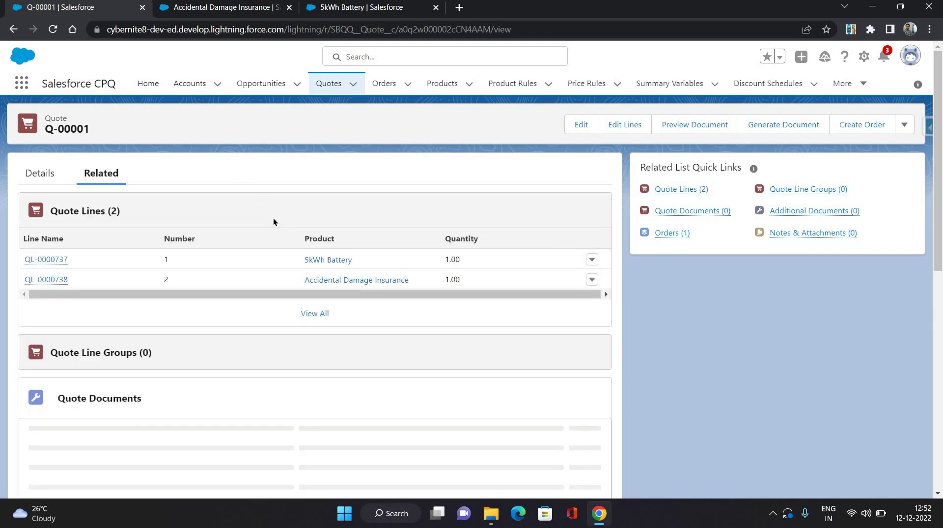
scroll(98, 352, down, 3)
scroll(98, 353, down, 1)
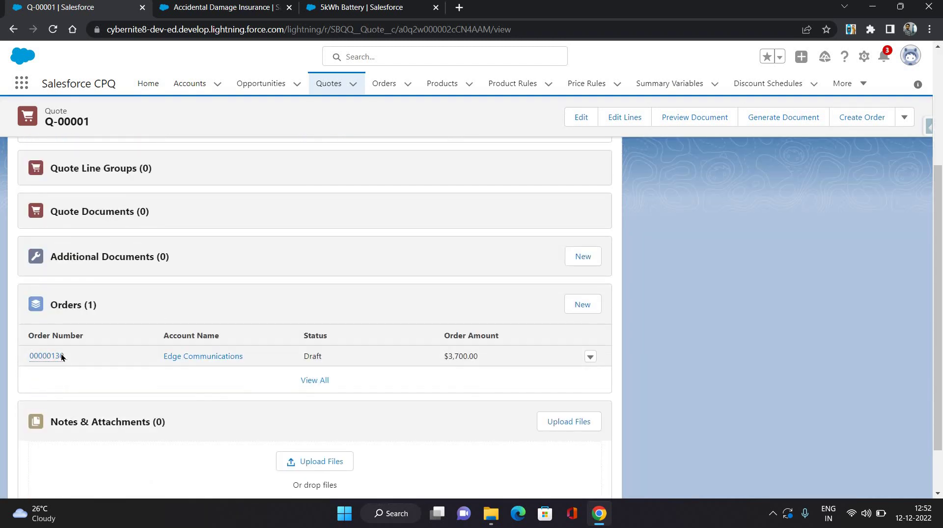
click(61, 354)
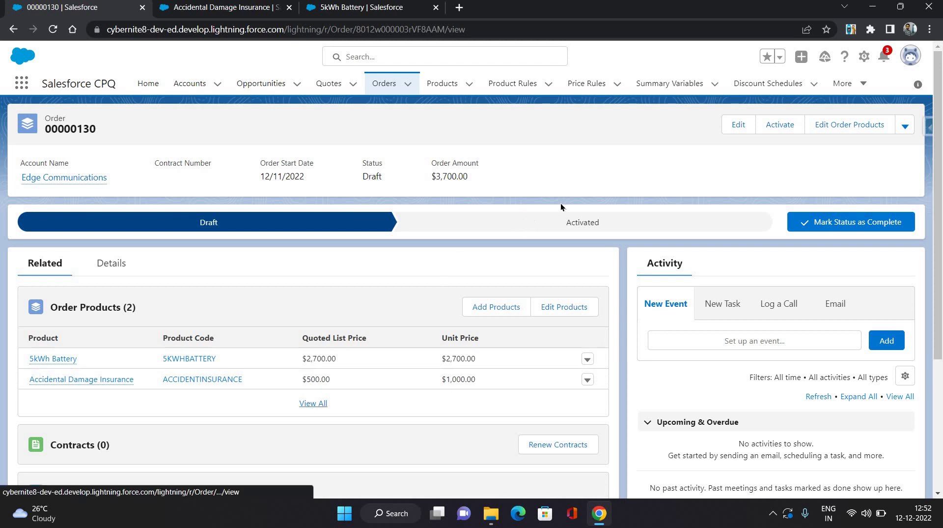
Activate order 00000130 and tick its Contracted checkbox in the Details tab.
click(781, 125)
click(631, 274)
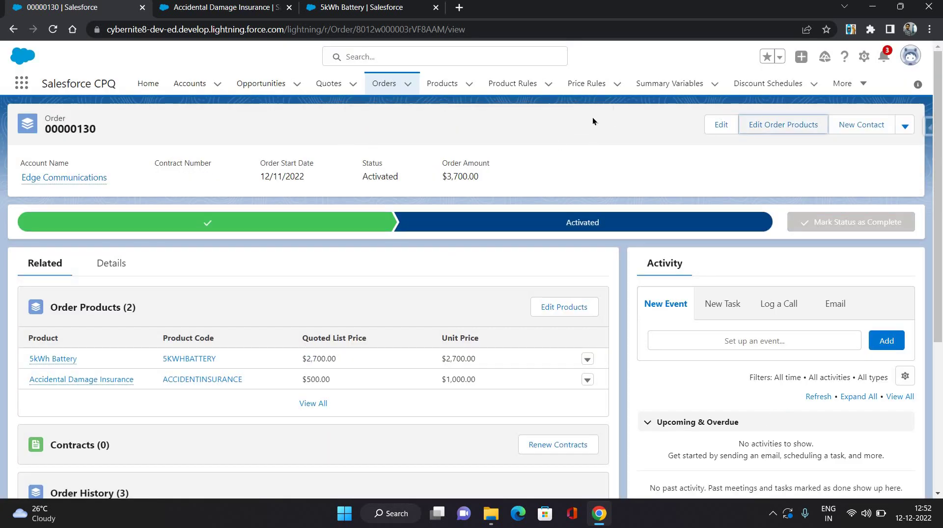
click(114, 263)
scroll(310, 273, down, 4)
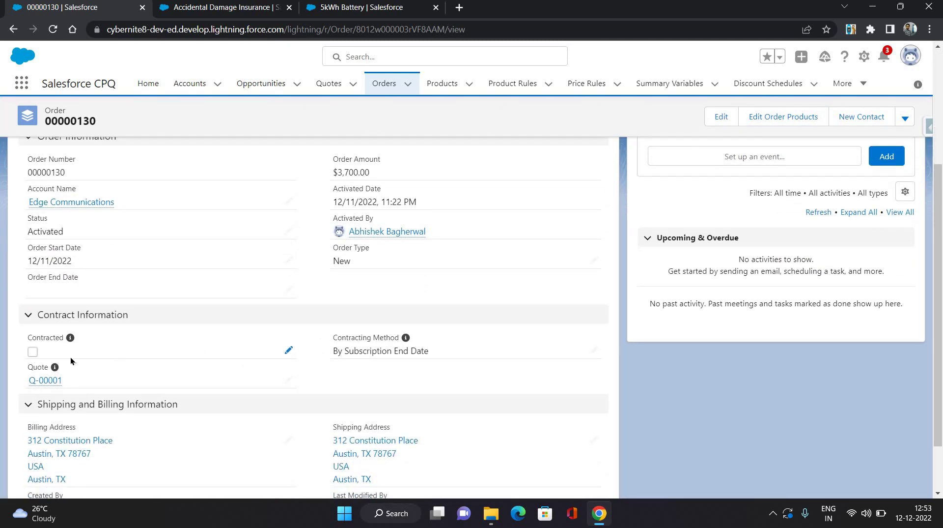
click(289, 349)
key(space)
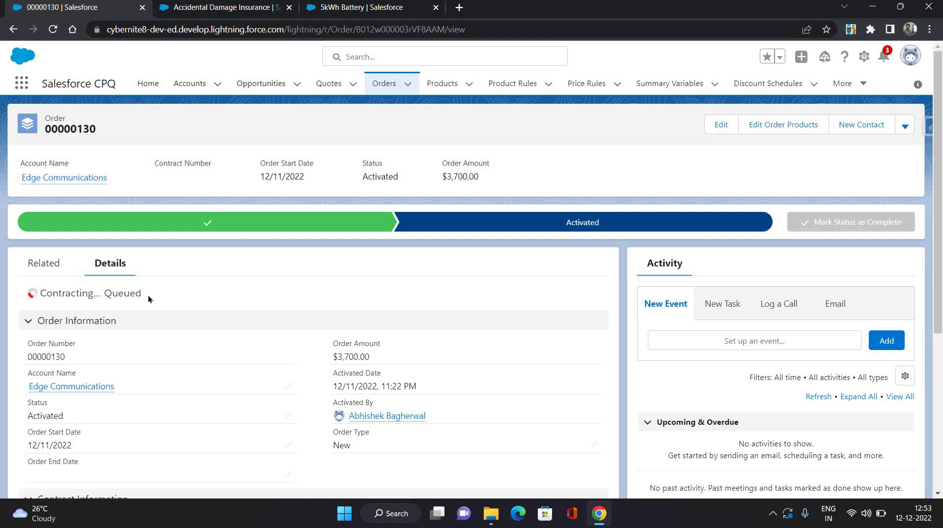
Open the Edge Communications account in a new browser tab, then return to order 00000130.
right_click(100, 385)
click(125, 264)
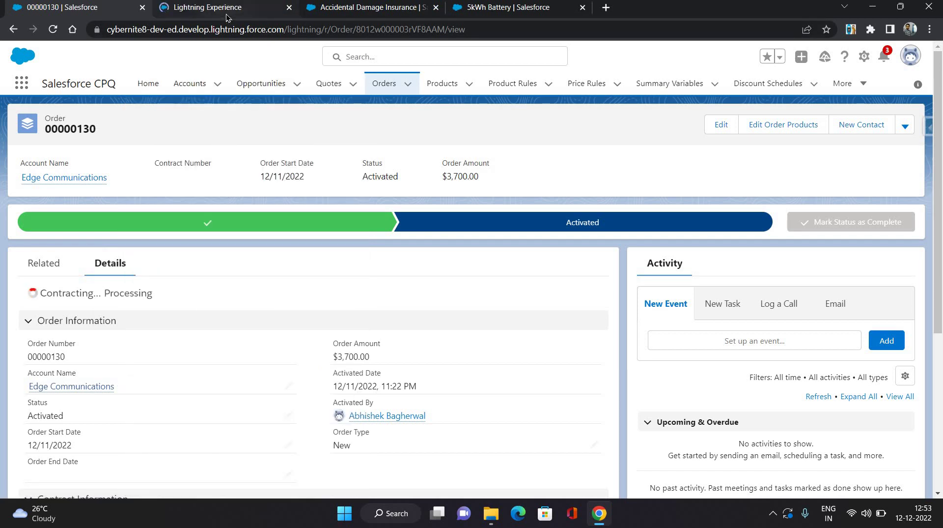
click(226, 13)
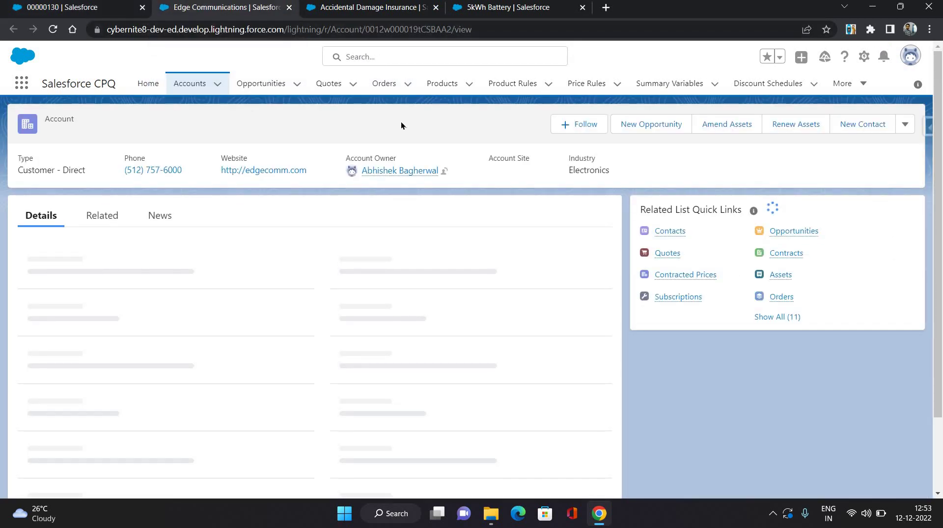
key(ctrl+shift+Tab)
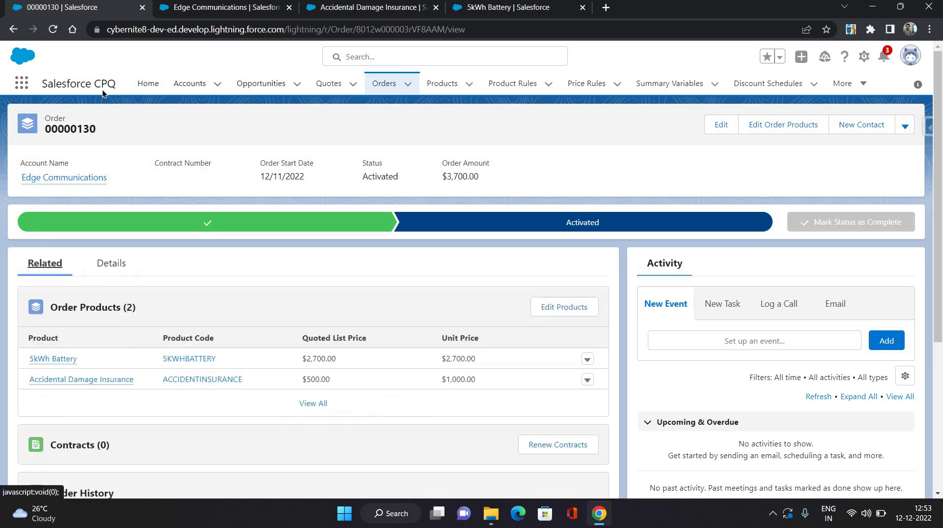
Reload the order and Edge Communications account pages to check for the new contract.
click(53, 29)
click(194, 6)
click(101, 219)
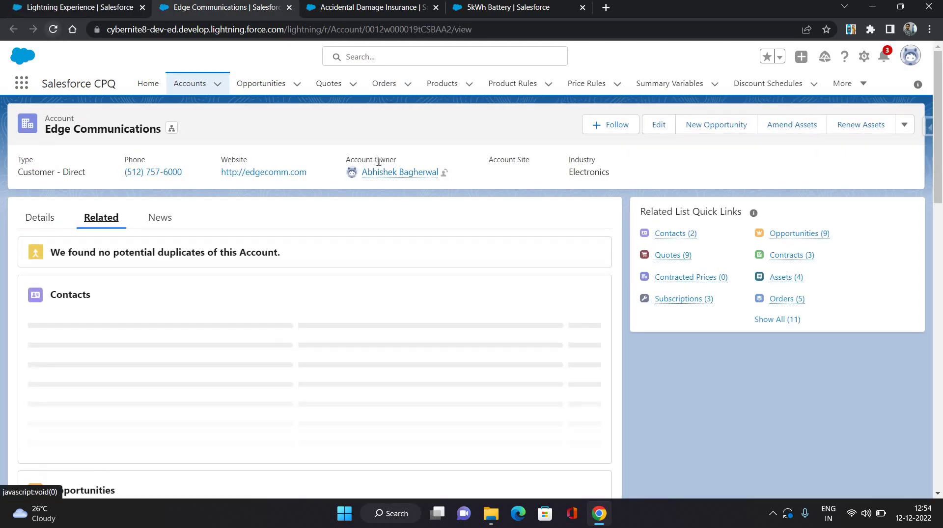
click(53, 29)
key(ctrl+shift+Tab)
Open contract 00000108 in a new tab and view its Accidental Damage Insurance subscription.
scroll(94, 240, down, 4)
scroll(129, 235, down, 1)
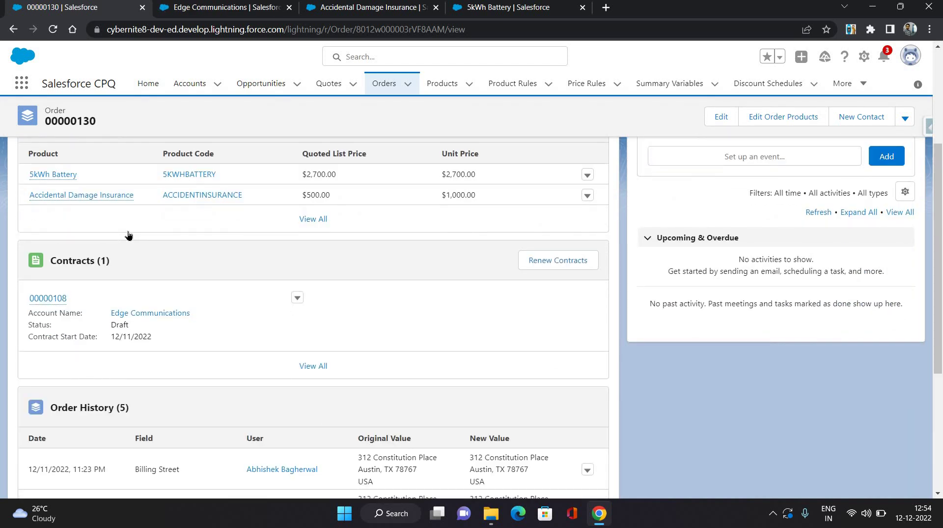
right_click(66, 305)
click(123, 310)
click(370, 14)
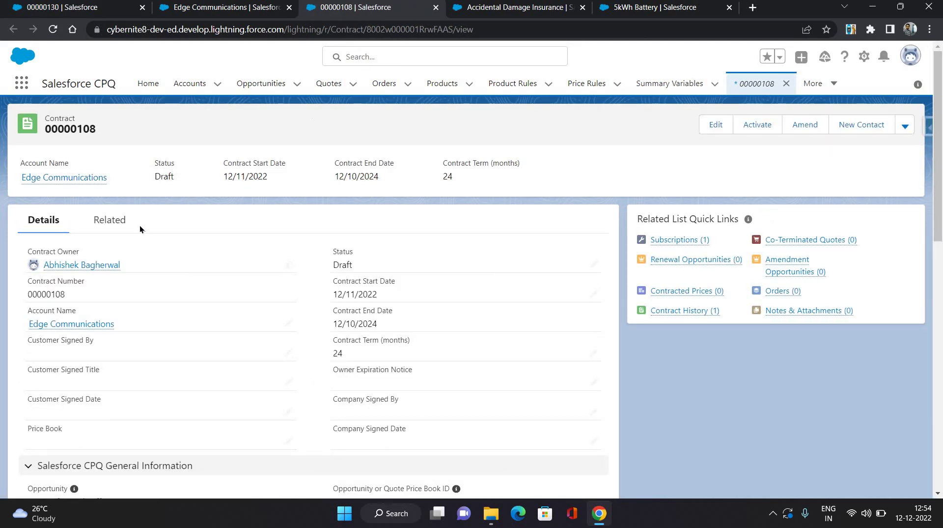
click(109, 220)
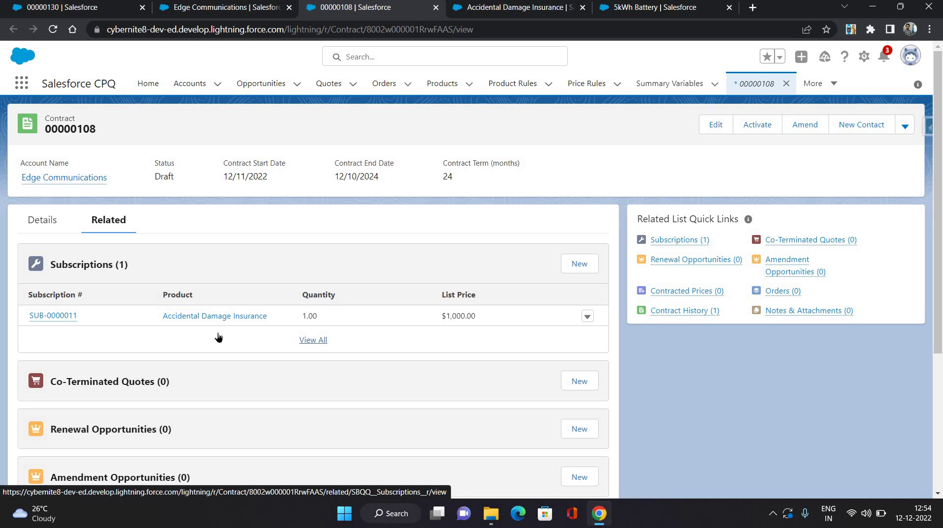
Check Edge Communications' contracts and assets, including the 5kWh Battery asset, then return to contract 00000108.
click(185, 11)
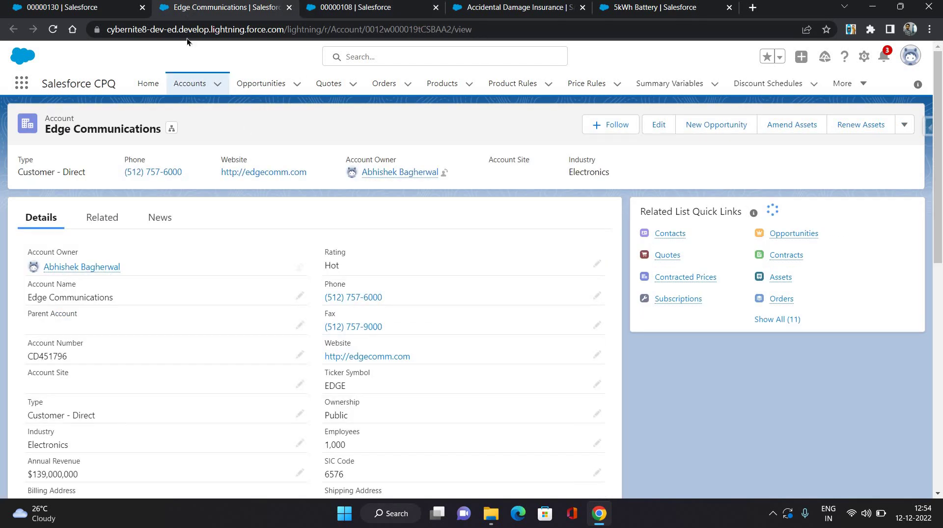
click(102, 217)
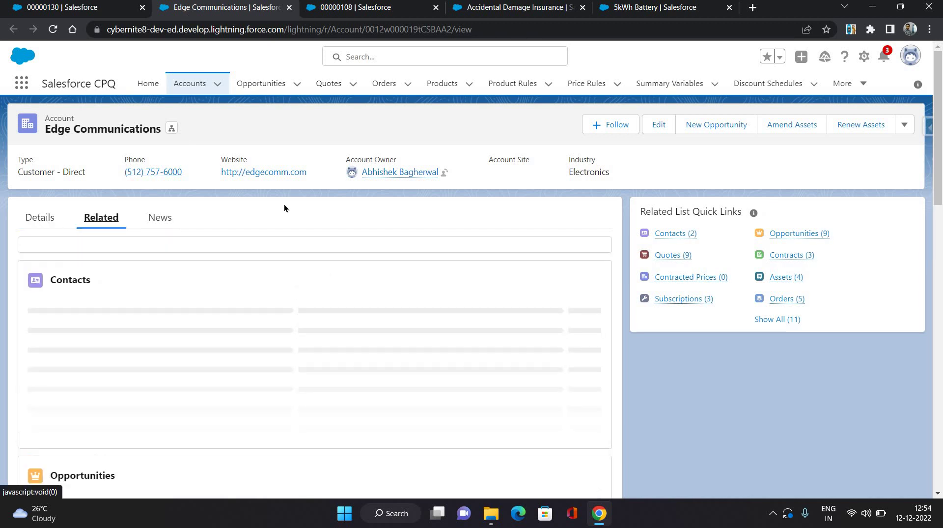
scroll(304, 241, down, 5)
scroll(305, 246, down, 2)
scroll(314, 256, down, 1)
scroll(317, 275, down, 2)
scroll(318, 292, down, 5)
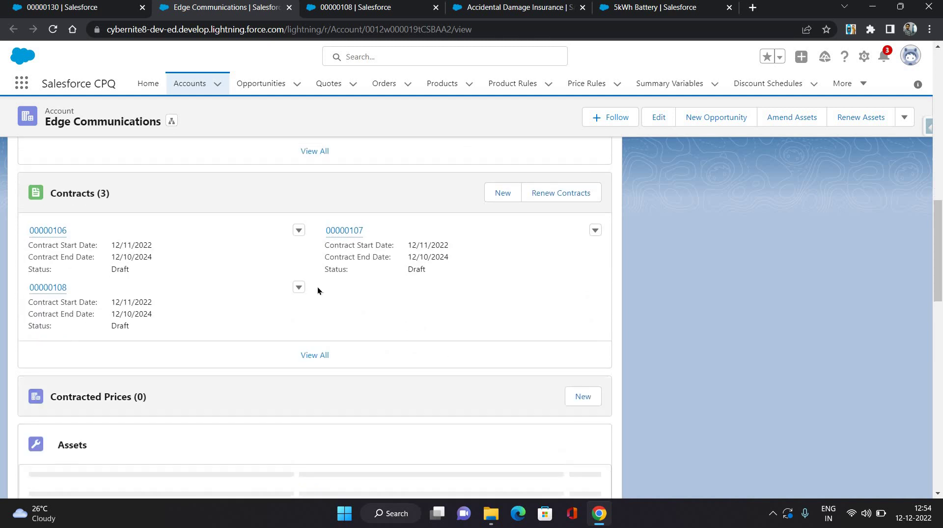
scroll(317, 285, down, 1)
scroll(318, 286, down, 1)
scroll(168, 290, down, 1)
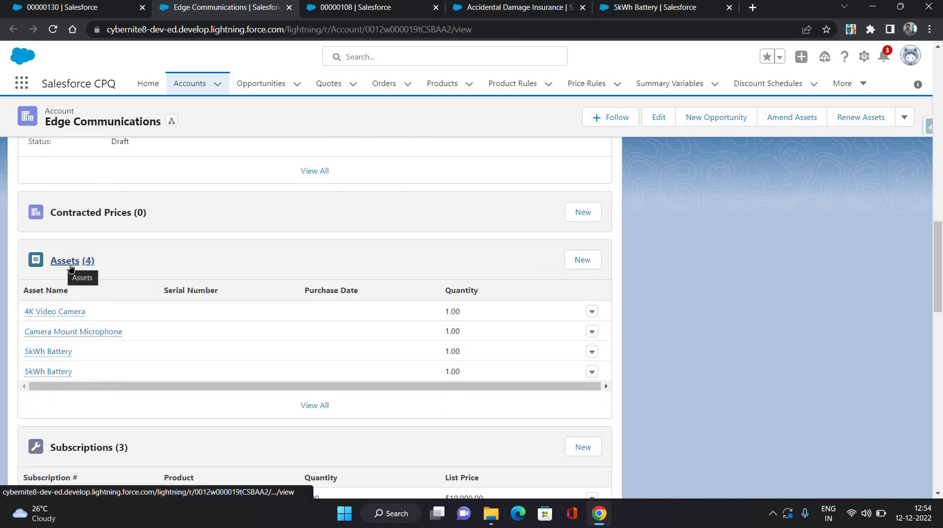
mouse_move(48, 371)
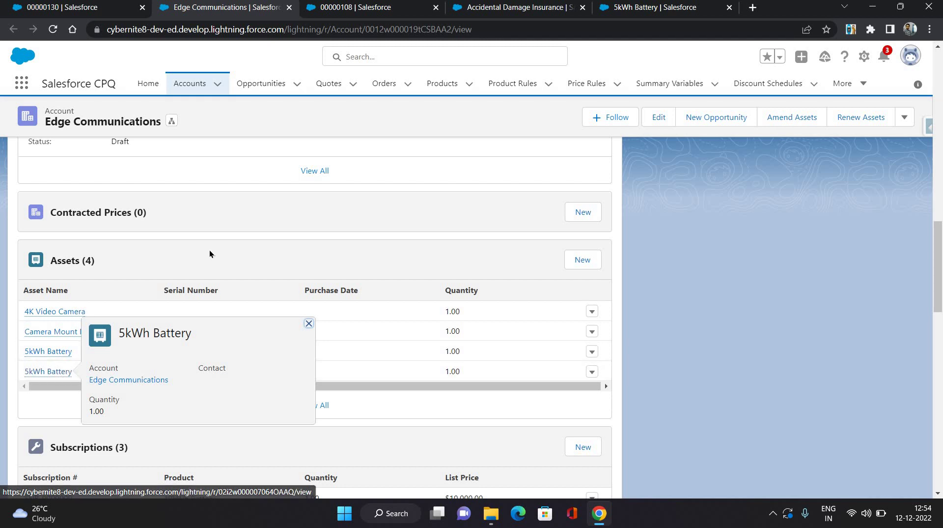
scroll(210, 254, up, 3)
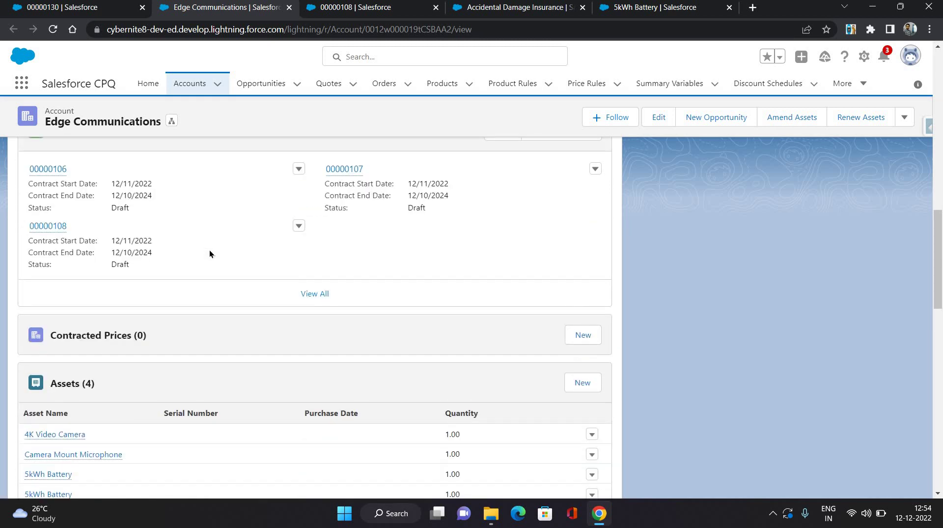
click(339, 10)
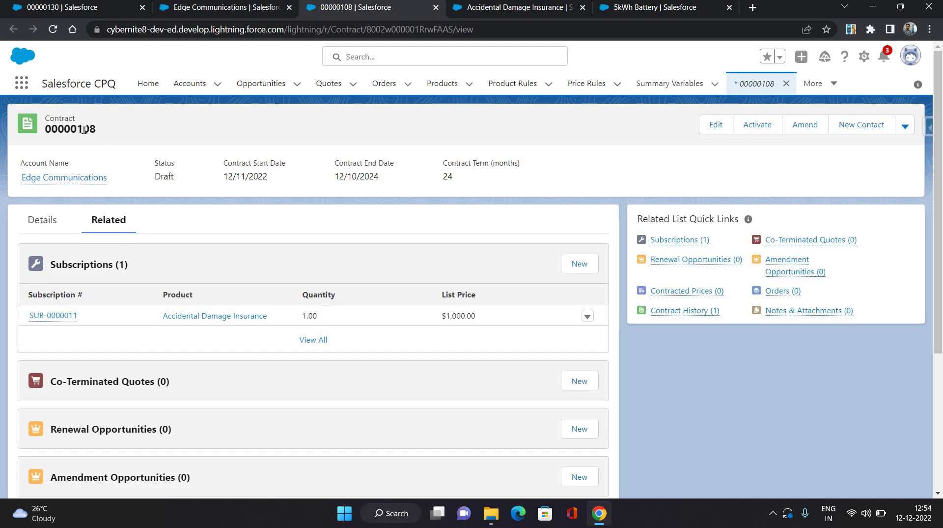
click(231, 10)
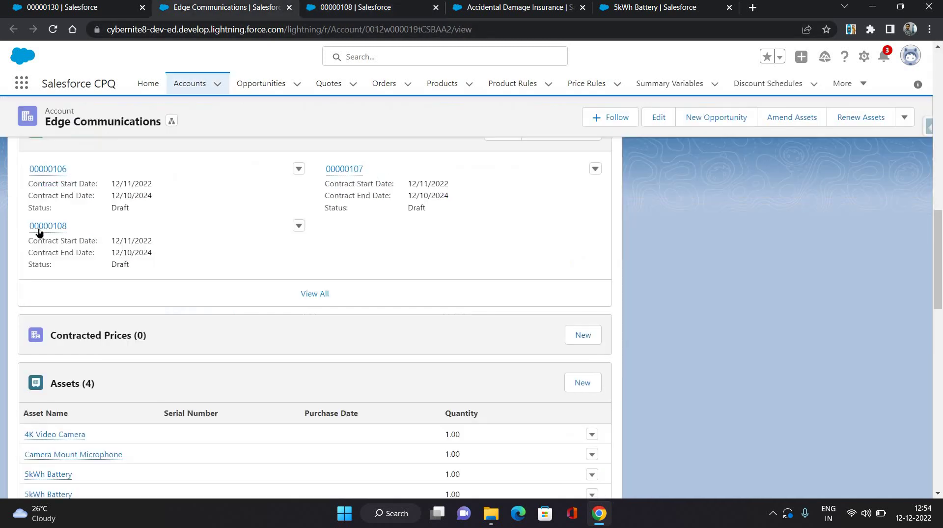